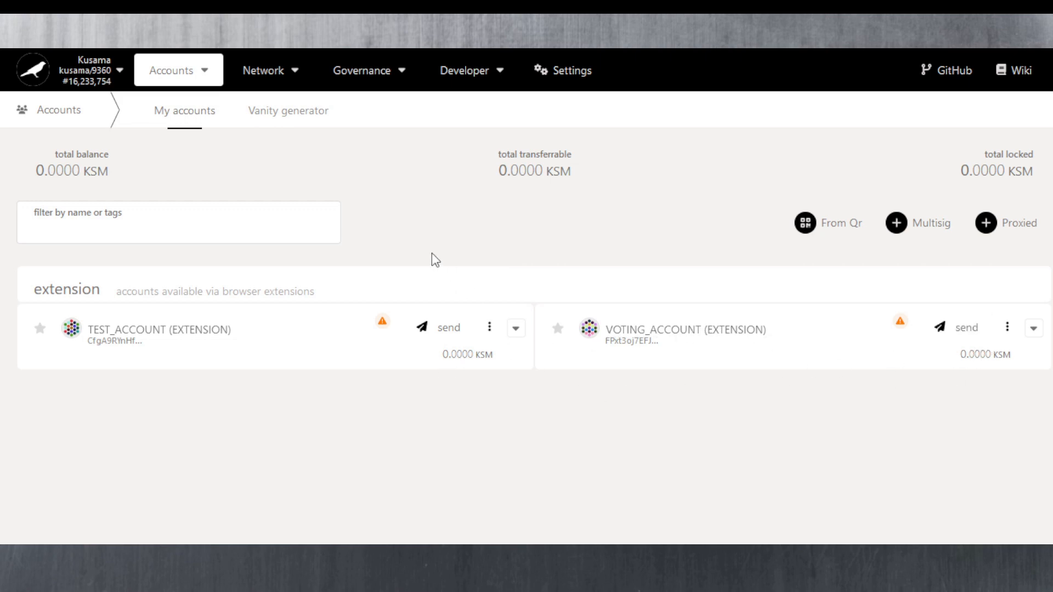
# Step: Open the extrinsic submission form and select the convictionVoting module with its delegate(class, to, conviction, balance) call
pyautogui.moveTo(470, 82)
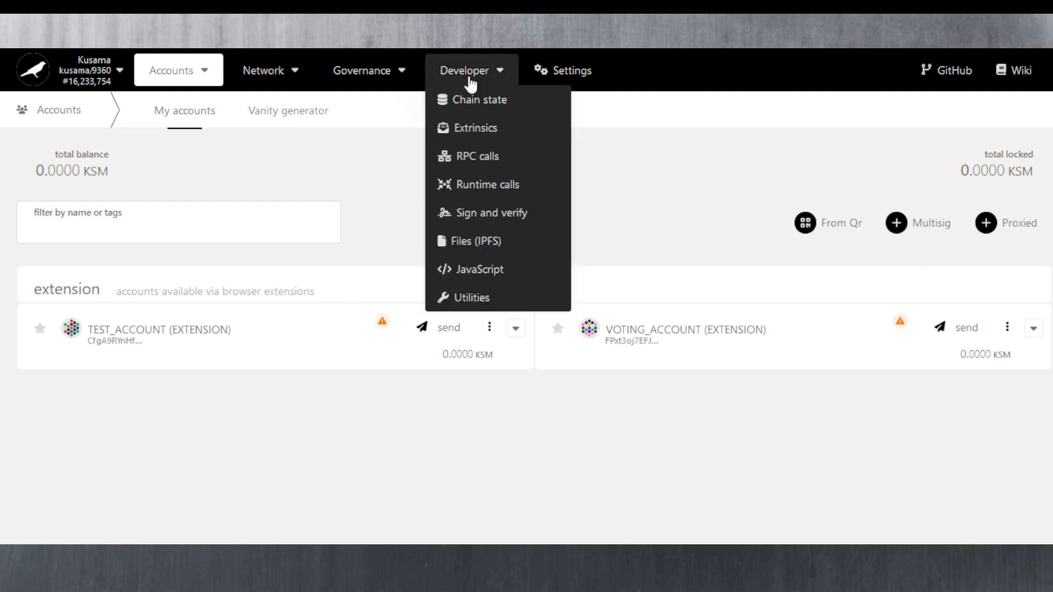
pyautogui.click(478, 132)
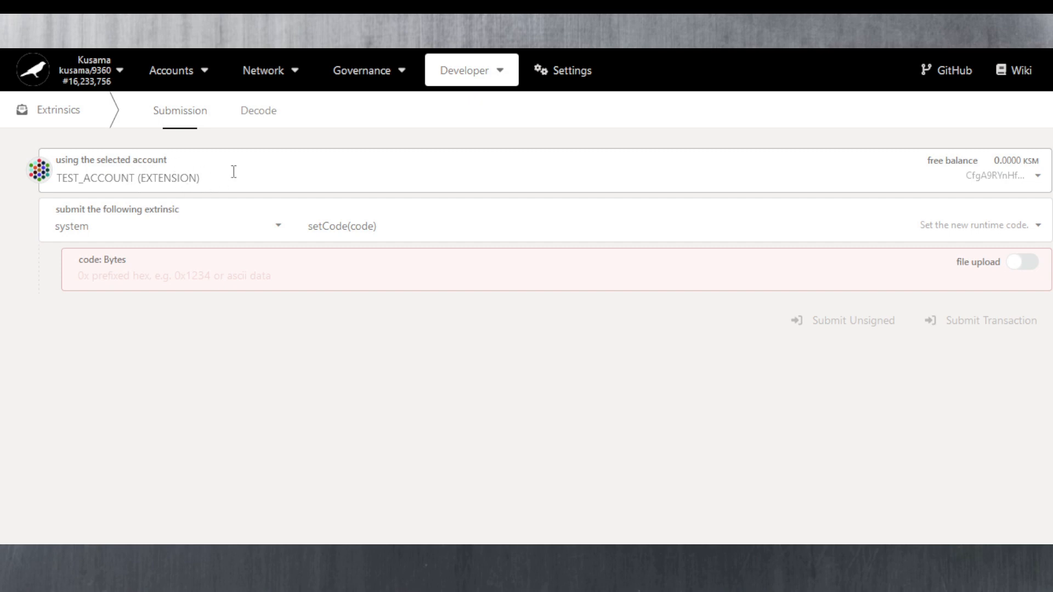
pyautogui.click(276, 235)
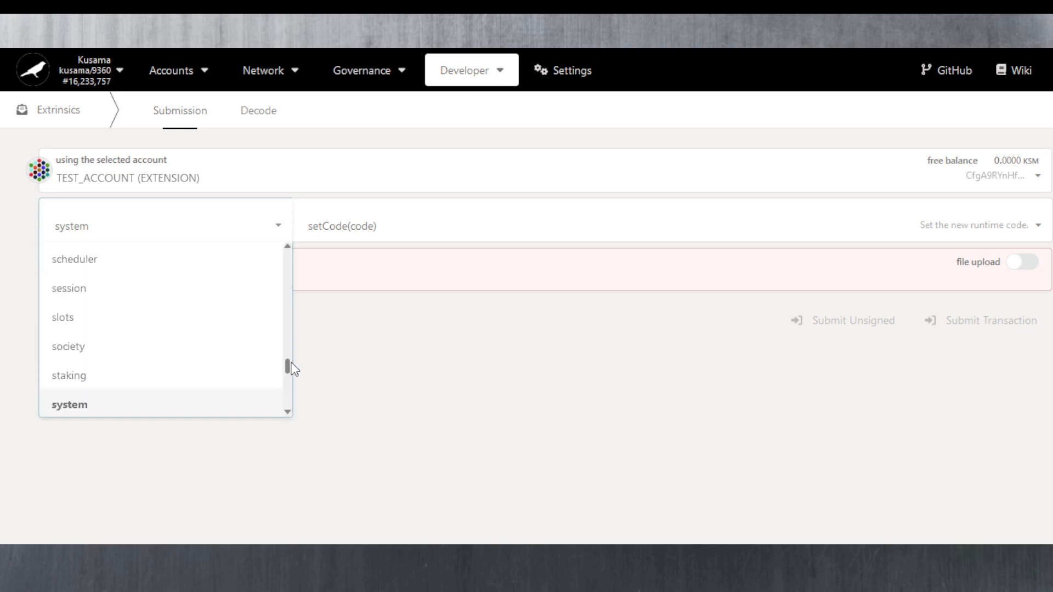
pyautogui.moveTo(289, 365); pyautogui.dragTo(291, 270)
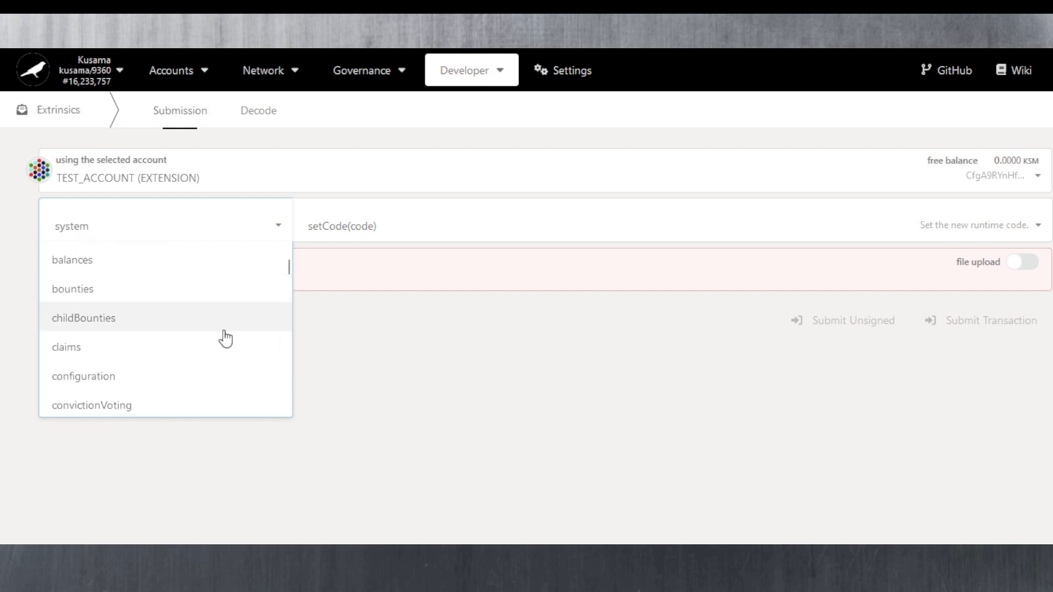
pyautogui.click(126, 404)
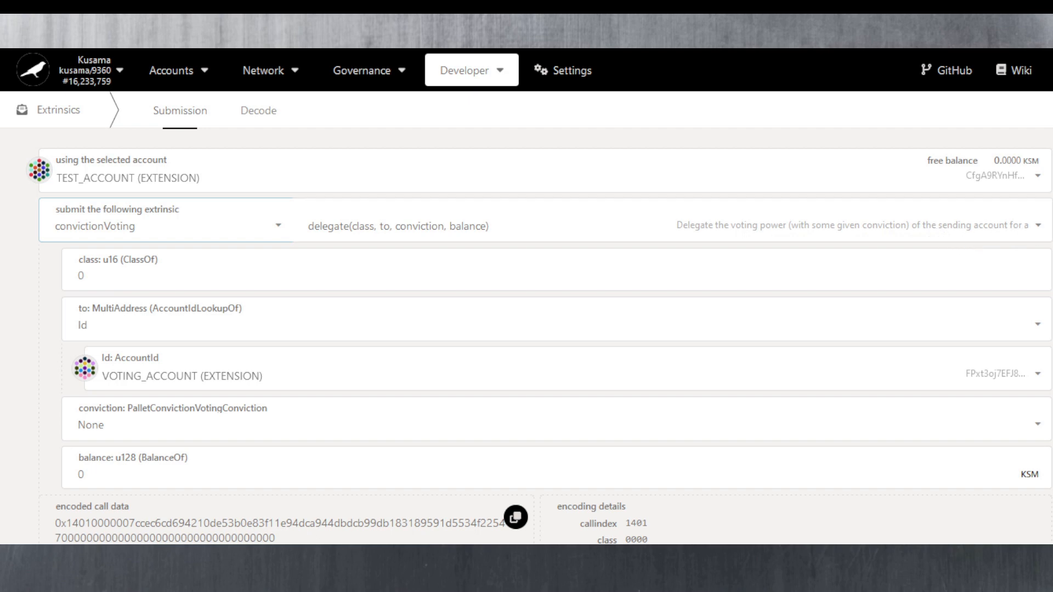
pyautogui.scroll(-3, 526, 296)
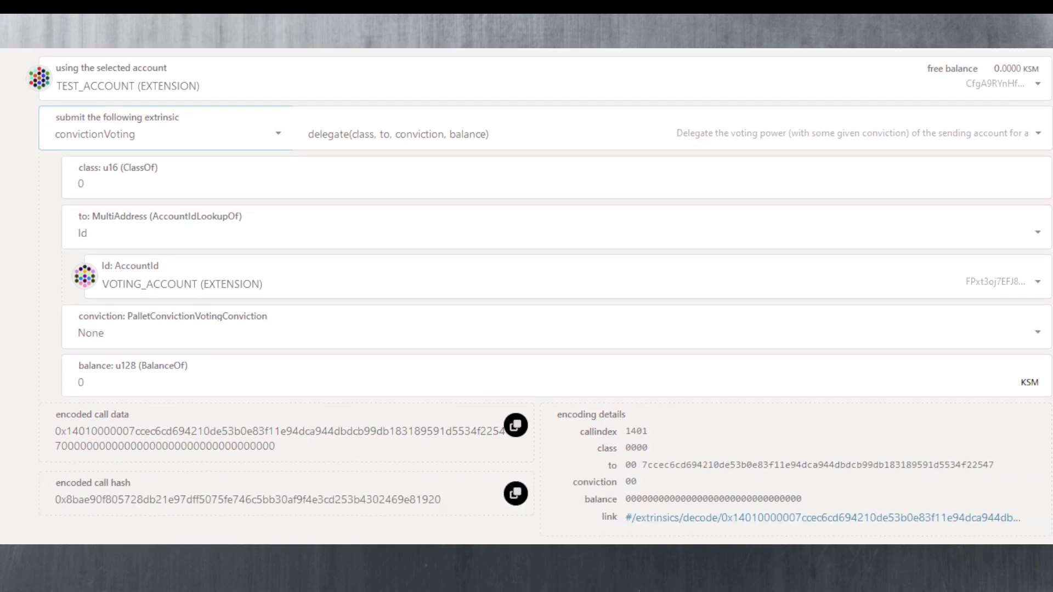
pyautogui.scroll(1, 357, 216)
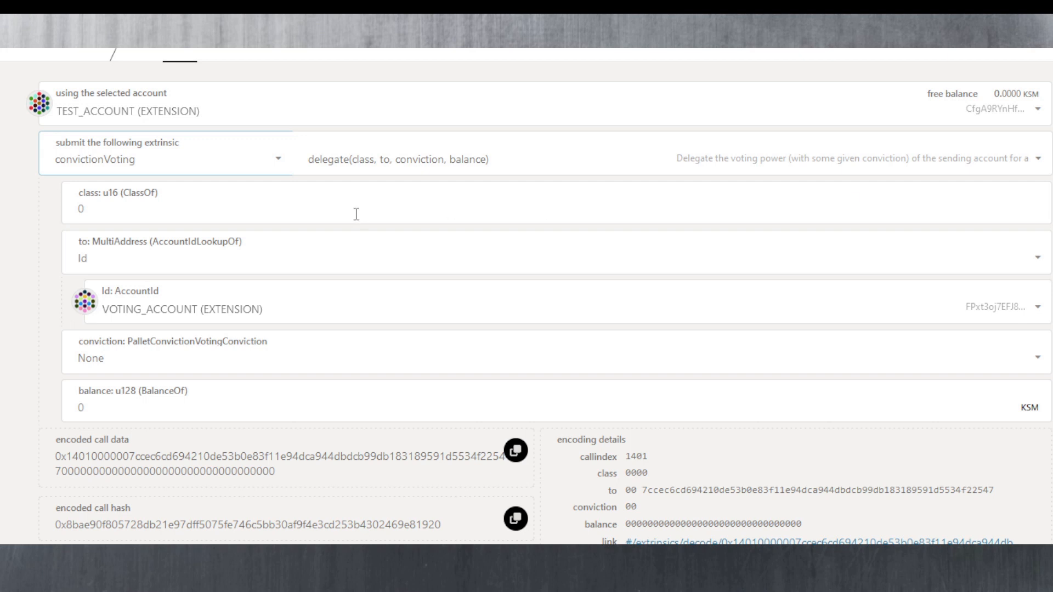
pyautogui.click(165, 208)
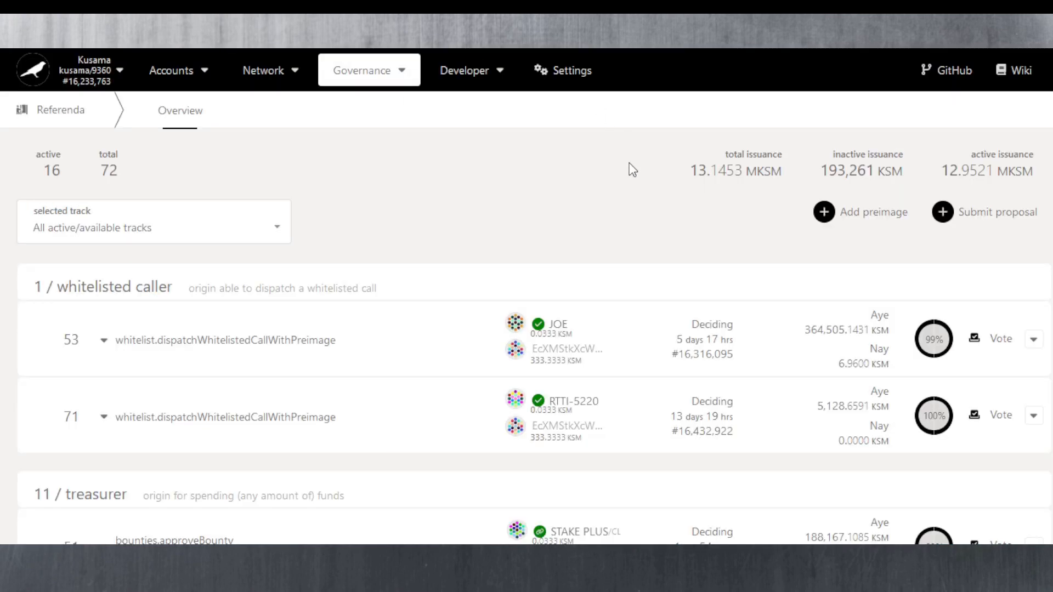
# Step: Open a new proposal on the Referenda page, examine the full list of numbered submission tracks, and close the proposal
pyautogui.moveTo(388, 75)
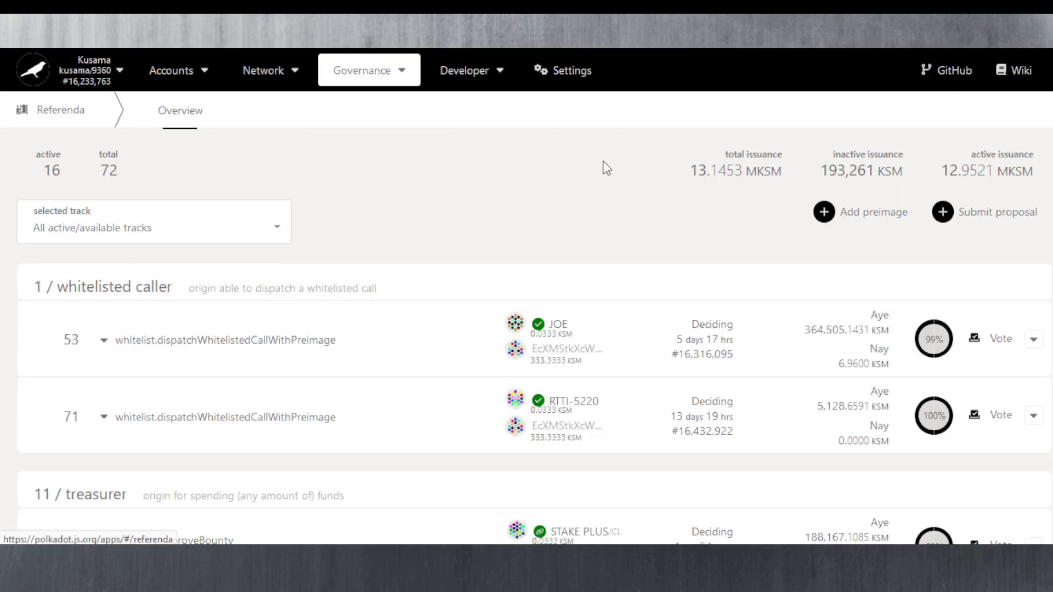
pyautogui.click(974, 228)
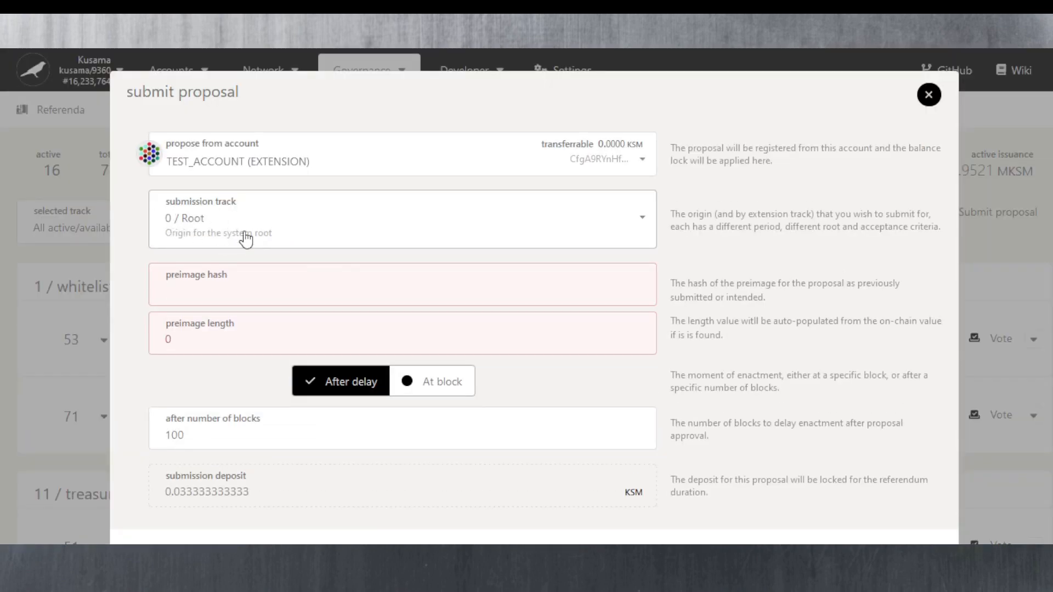
pyautogui.click(265, 240)
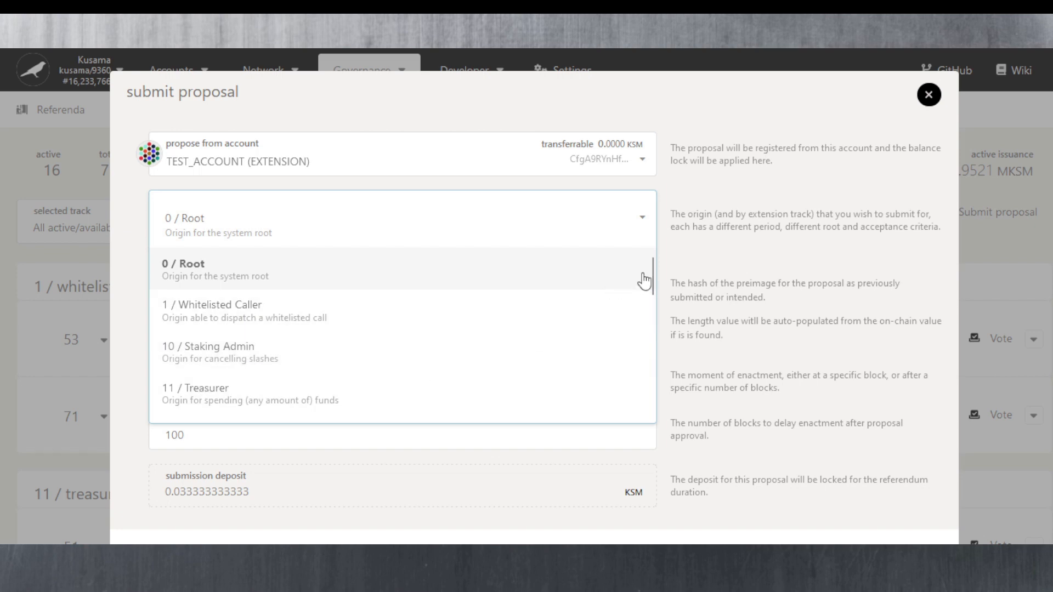
pyautogui.moveTo(652, 277); pyautogui.dragTo(664, 395)
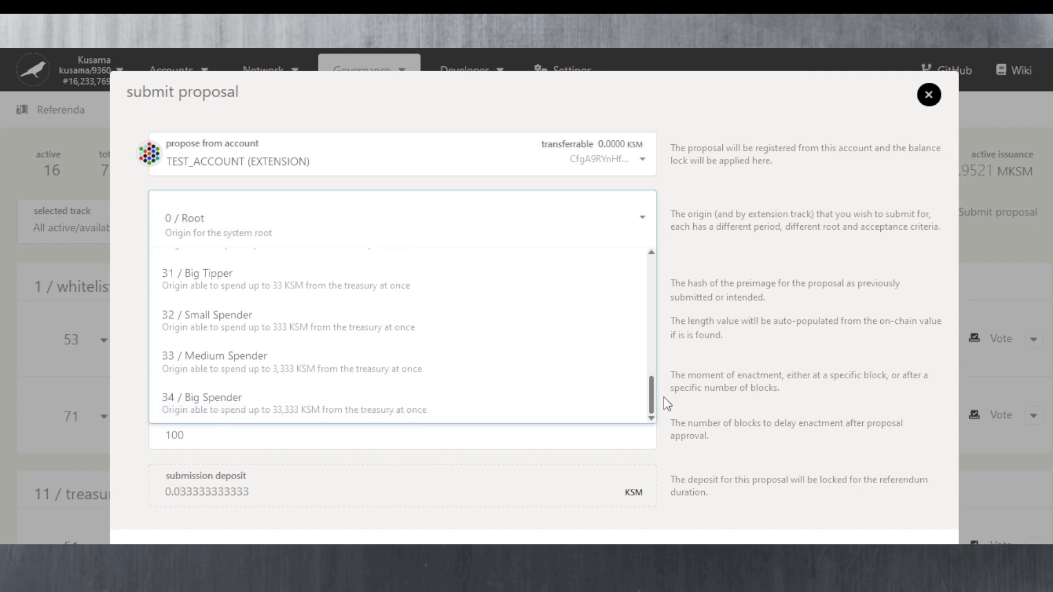
pyautogui.click(929, 111)
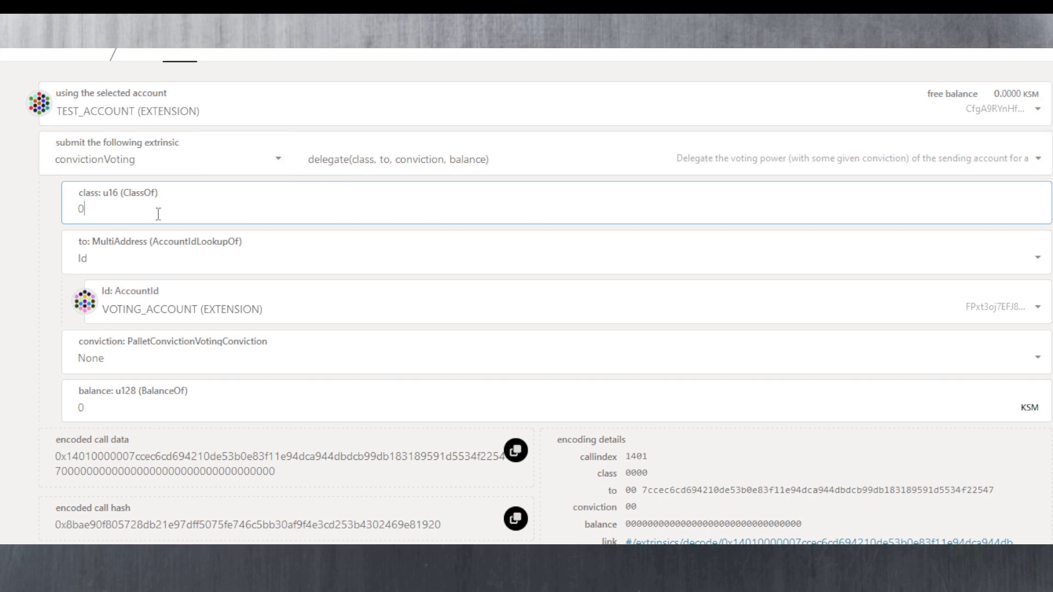
# Step: Set the delegate call's class to 30 and its conviction to Locked3x
pyautogui.press('BackSpace')
pyautogui.write('30')
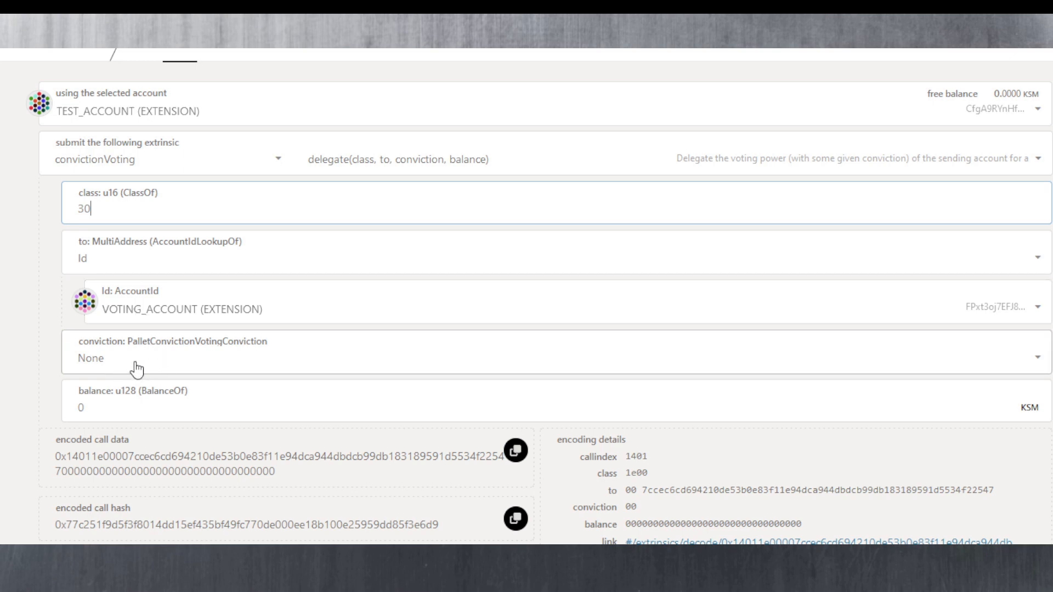
pyautogui.click(161, 366)
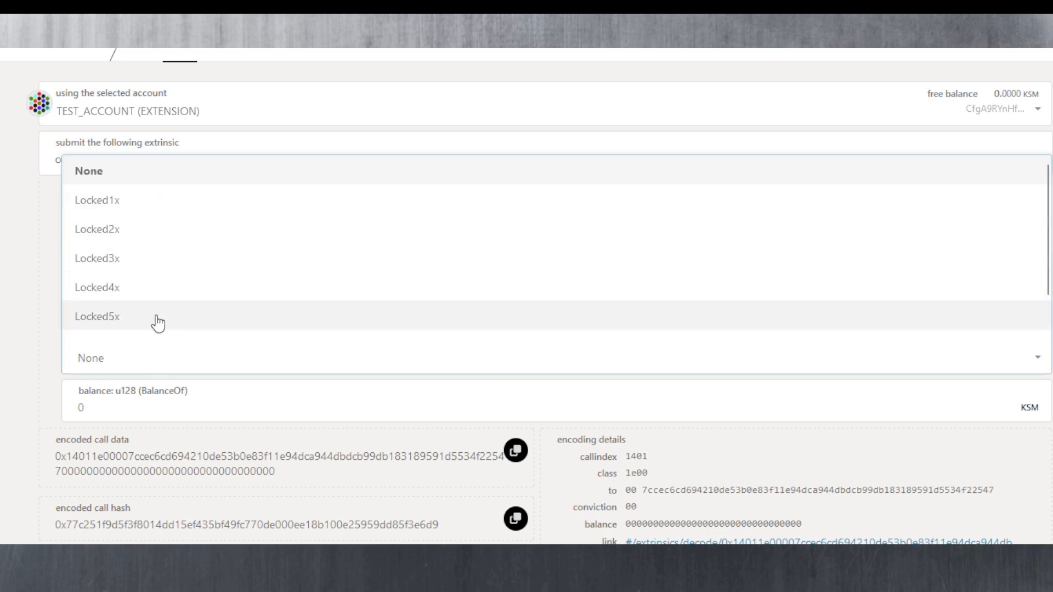
pyautogui.scroll(-1, 151, 315)
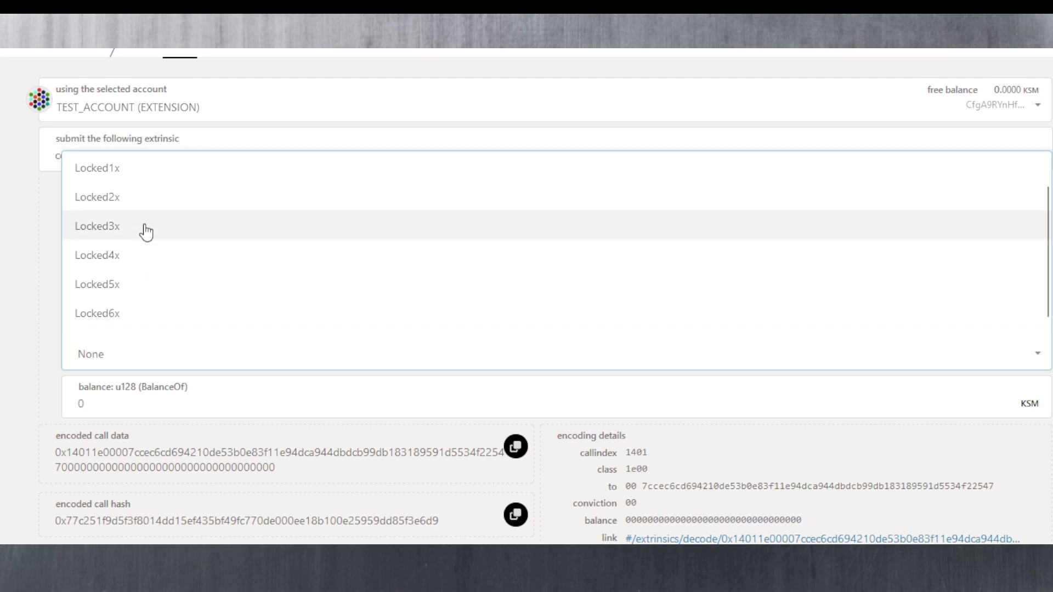
pyautogui.click(141, 228)
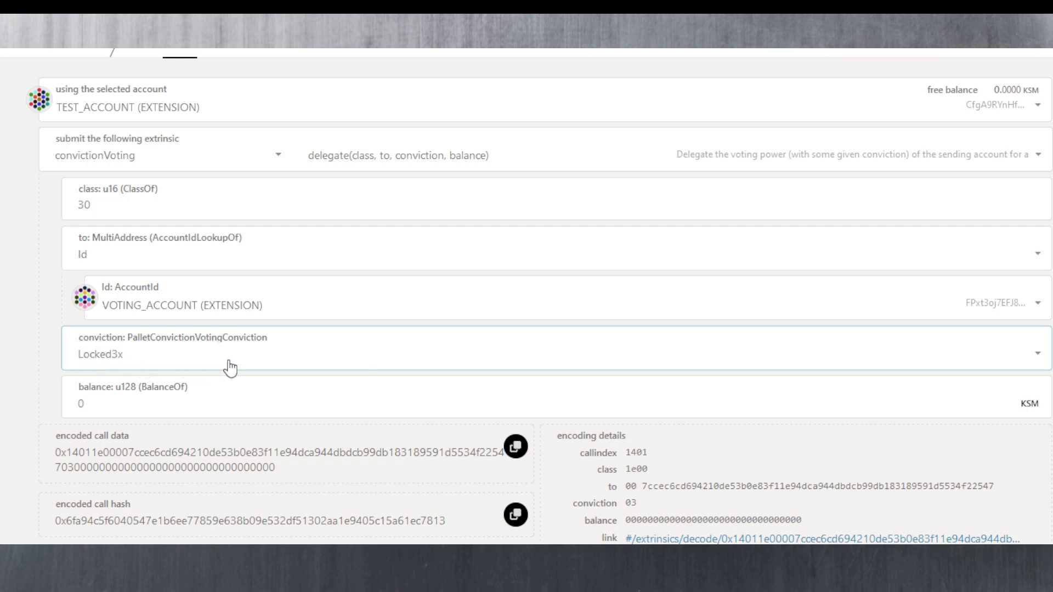
# Step: Set the delegate call's balance to 10 KSM
pyautogui.click(116, 406)
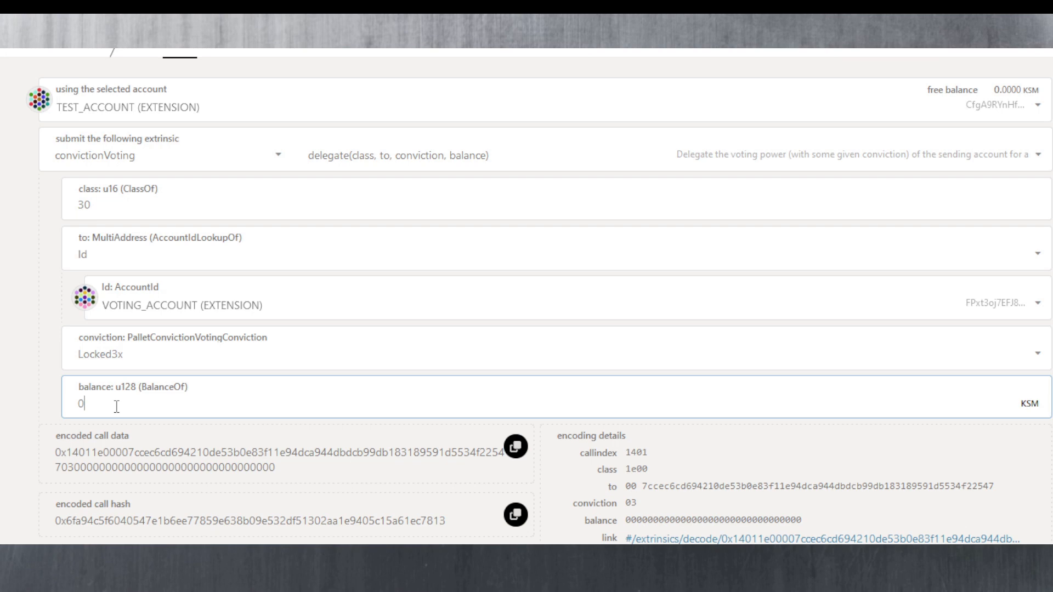
pyautogui.press('BackSpace')
pyautogui.write('10')
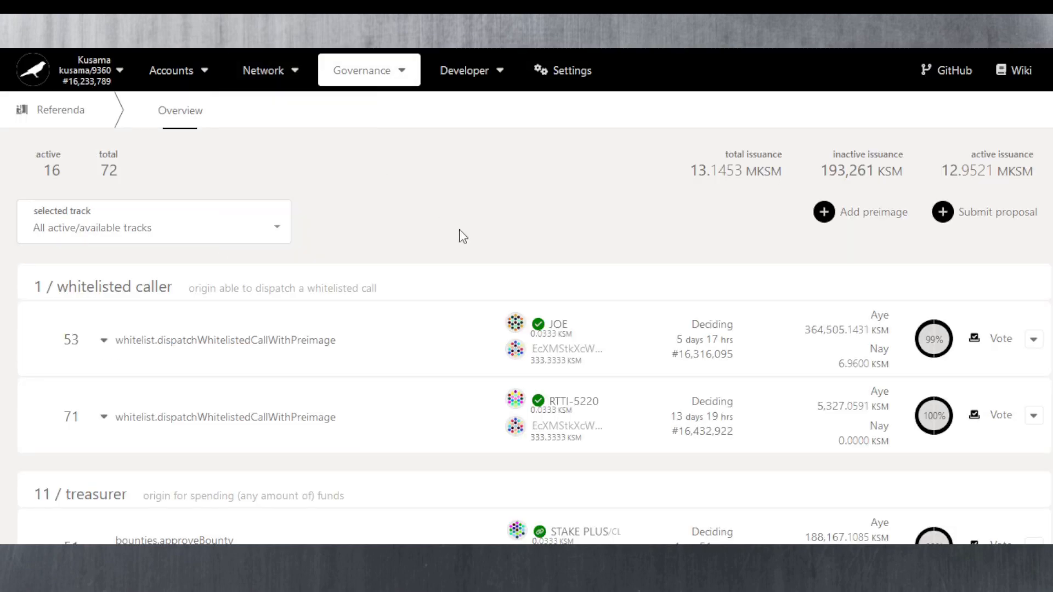
# Step: Open the vote form for small tipper referendum 69 and choose VOTING_ACCOUNT as the voting account
pyautogui.scroll(-6, 1003, 304)
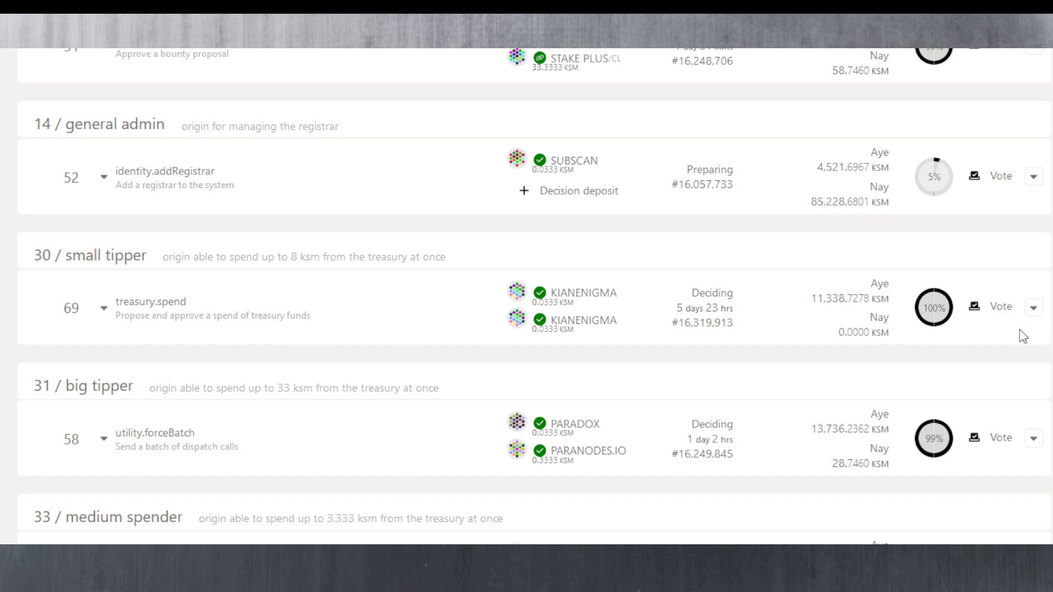
pyautogui.click(1009, 308)
pyautogui.scroll(-1, 1011, 311)
pyautogui.click(500, 205)
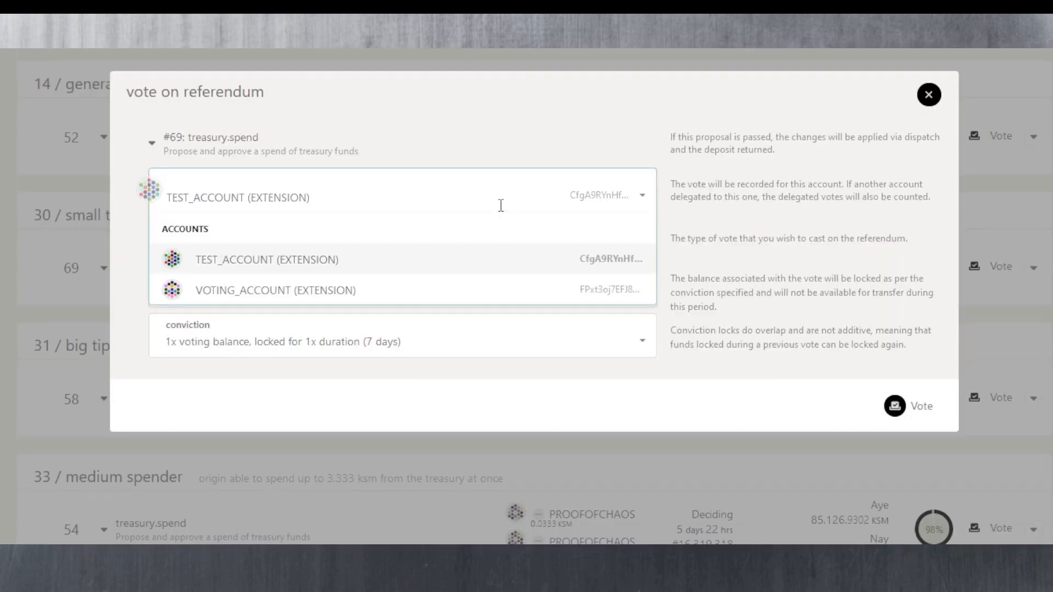
pyautogui.click(323, 289)
pyautogui.click(325, 289)
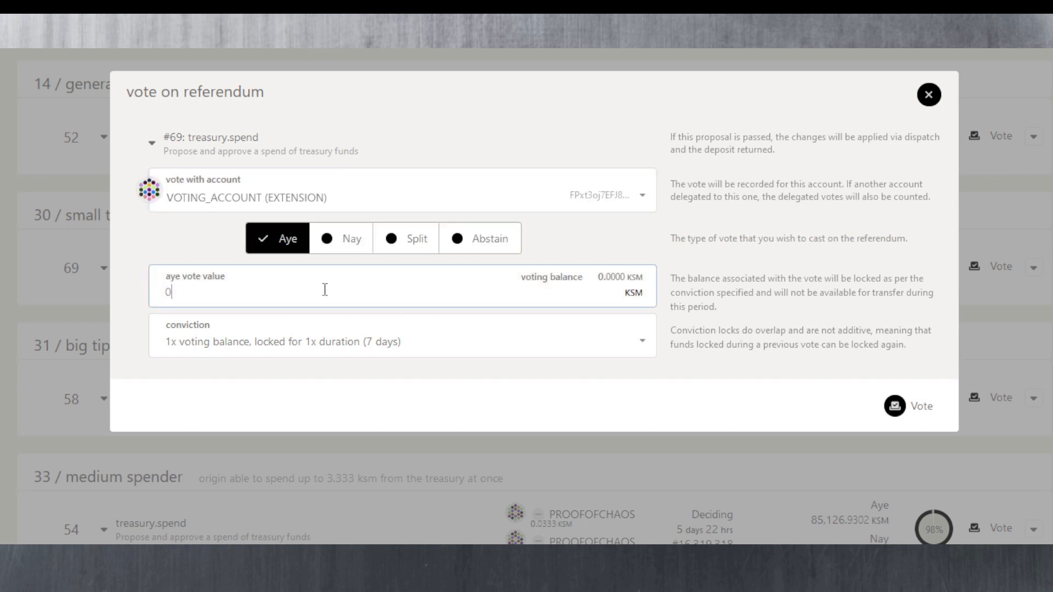
# Step: Enter an Aye vote value of 50 KSM with the 1x conviction for referendum 69, and close the vote form
pyautogui.press('BackSpace')
pyautogui.write('5')
pyautogui.press('BackSpace')
pyautogui.write('50')
pyautogui.click(245, 343)
pyautogui.click(245, 344)
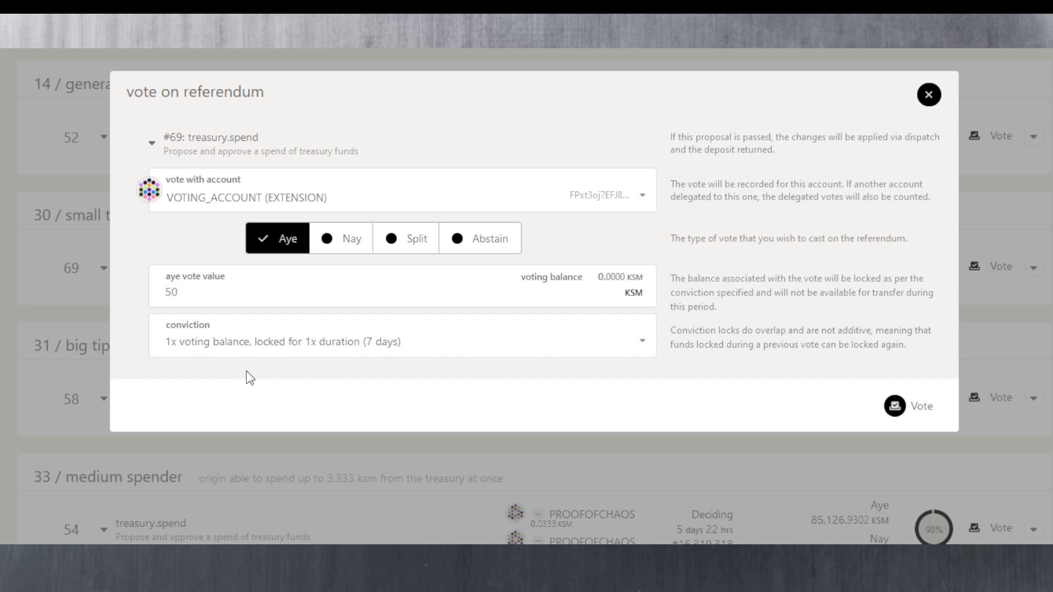
pyautogui.click(929, 95)
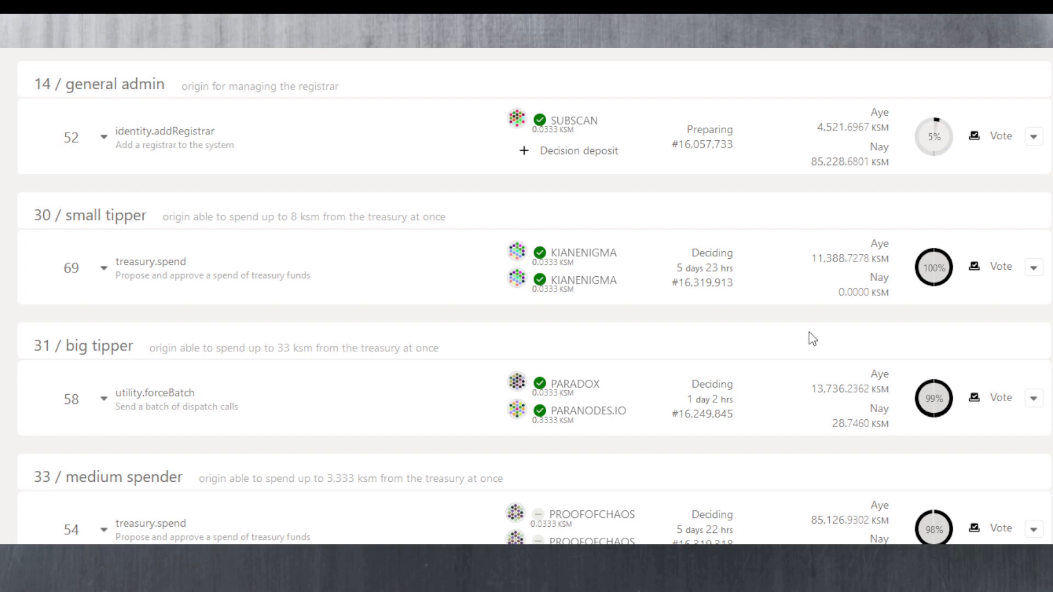
pyautogui.scroll(-6, 811, 339)
pyautogui.scroll(-10, 1048, 338)
pyautogui.scroll(10, 1048, 338)
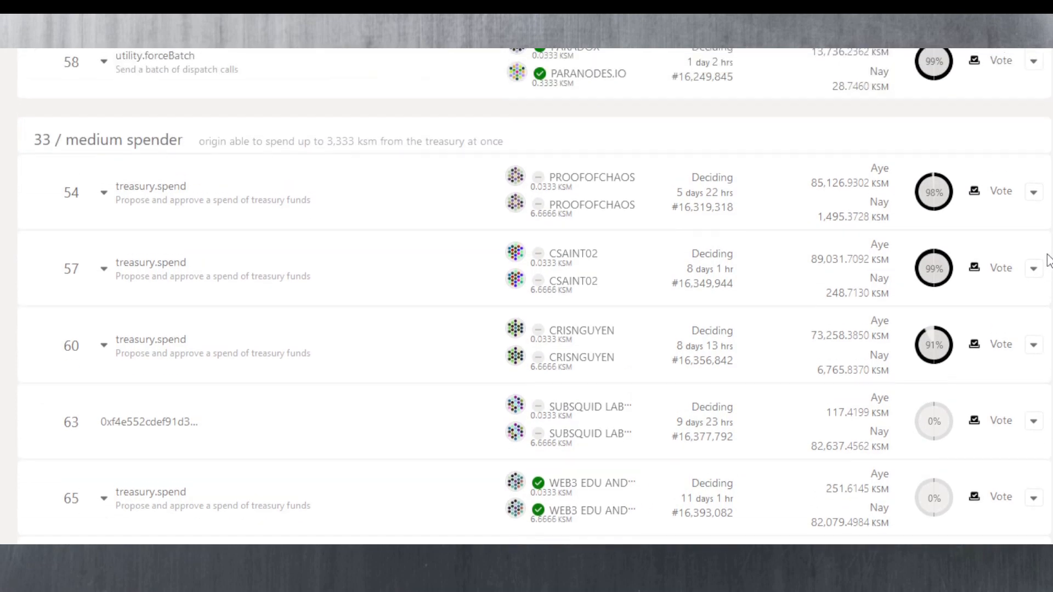
pyautogui.scroll(6, 1047, 262)
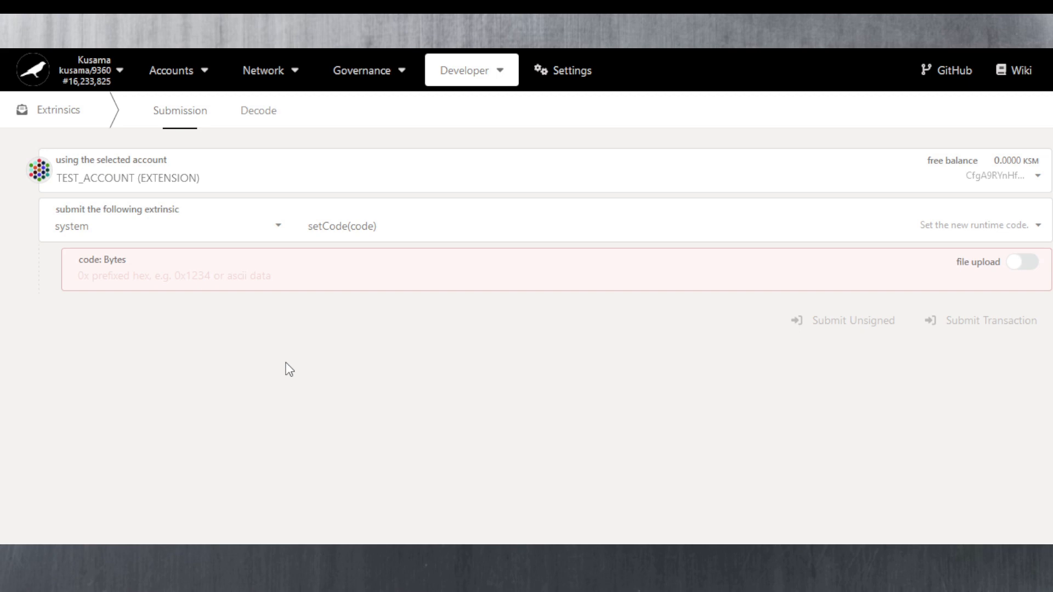
# Step: Select the convictionVoting delegate call for a fresh extrinsic from TEST_ACCOUNT
pyautogui.click(277, 234)
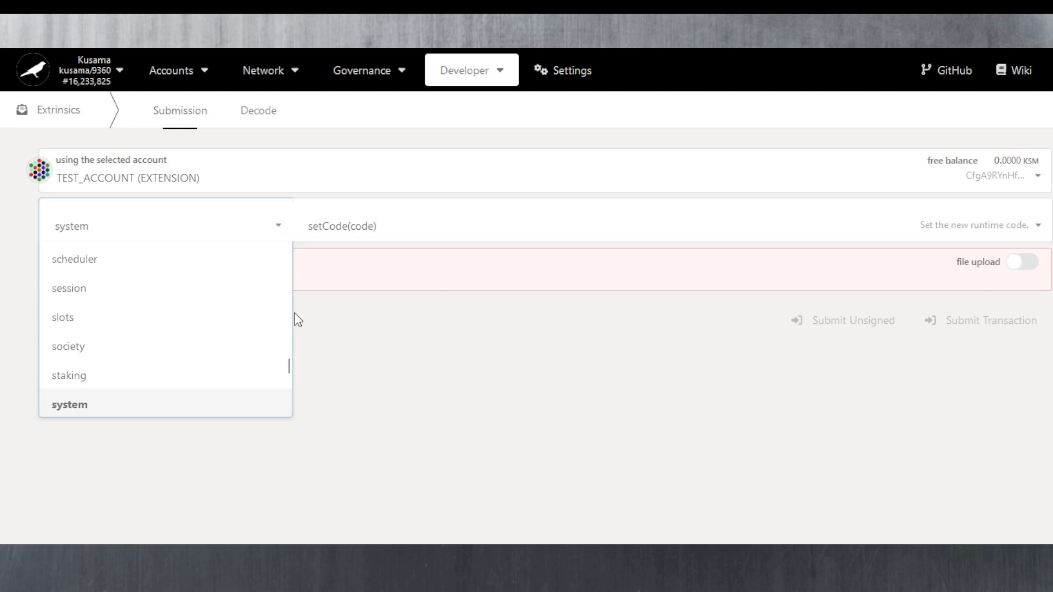
pyautogui.moveTo(286, 361); pyautogui.dragTo(293, 264)
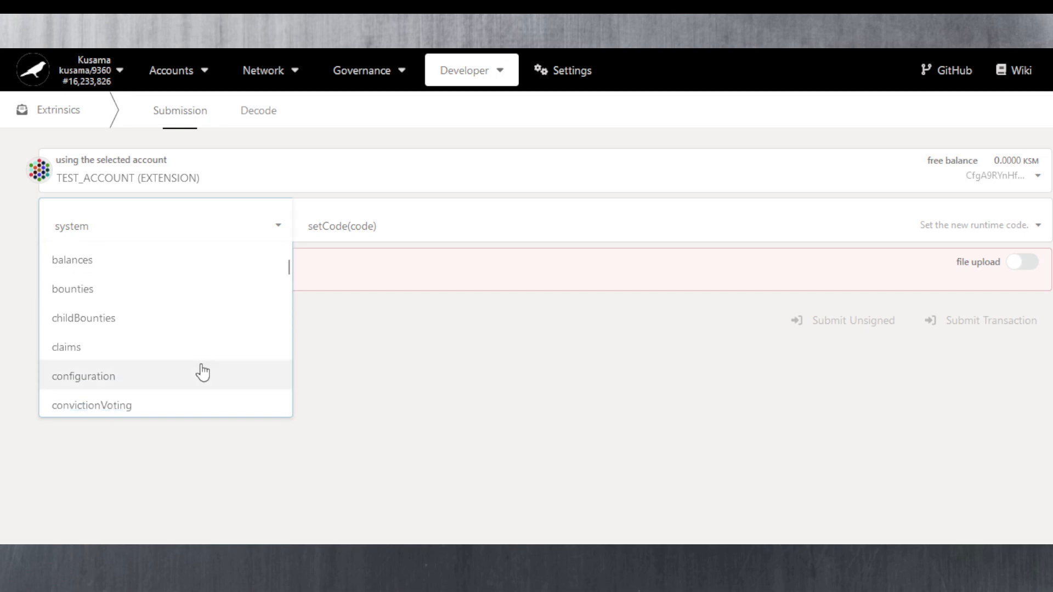
pyautogui.click(156, 402)
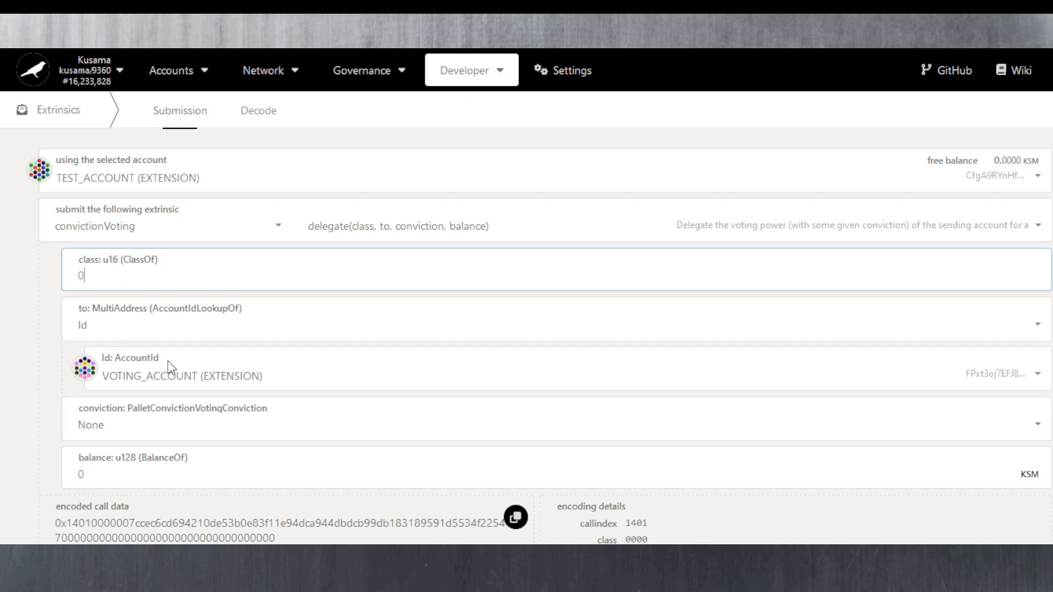
pyautogui.scroll(-2, 170, 368)
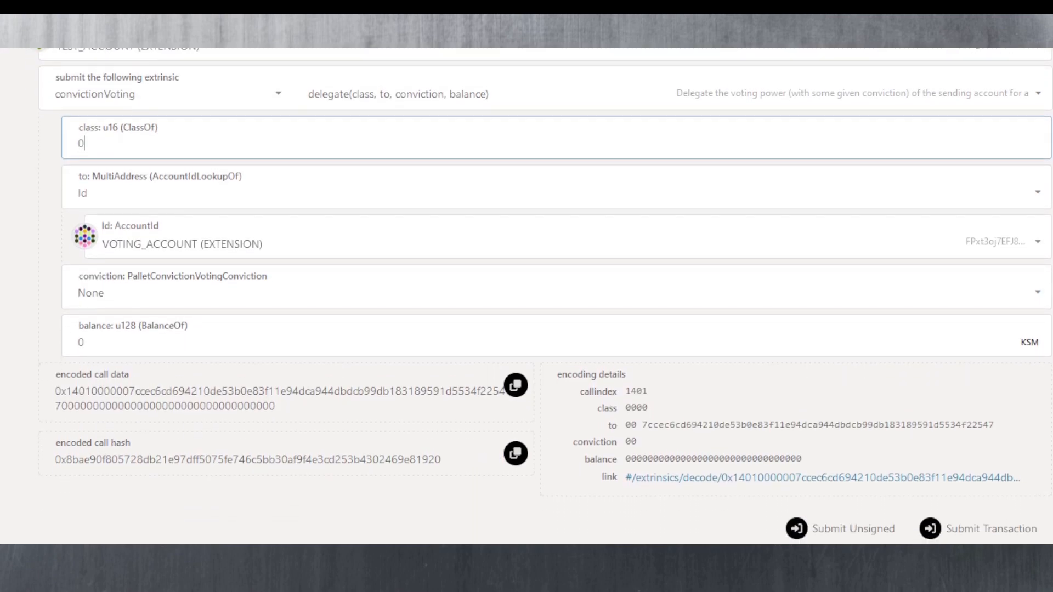
pyautogui.scroll(1, 1042, 378)
pyautogui.scroll(-1, 1042, 378)
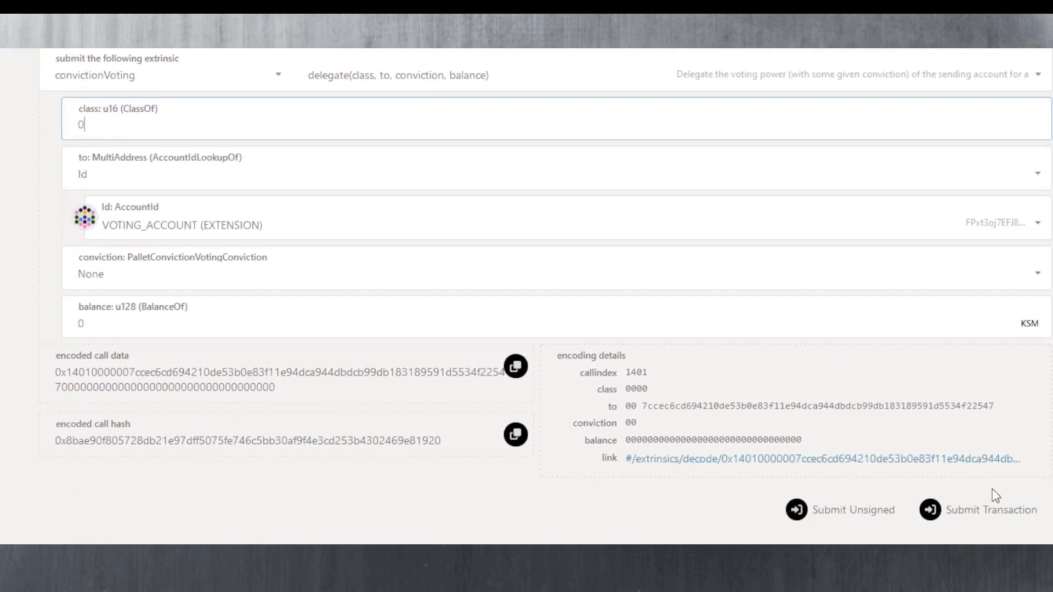
pyautogui.scroll(1, 146, 110)
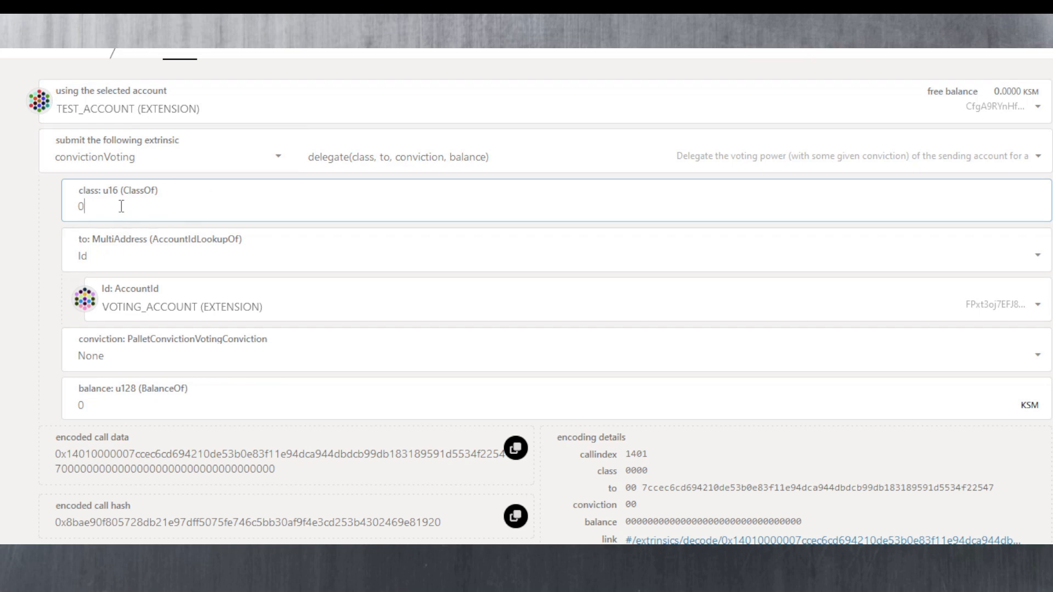
# Step: Run the delegate call's class through 31, 32, 33 and 34, and clear the value
pyautogui.press('BackSpace')
pyautogui.write('31')
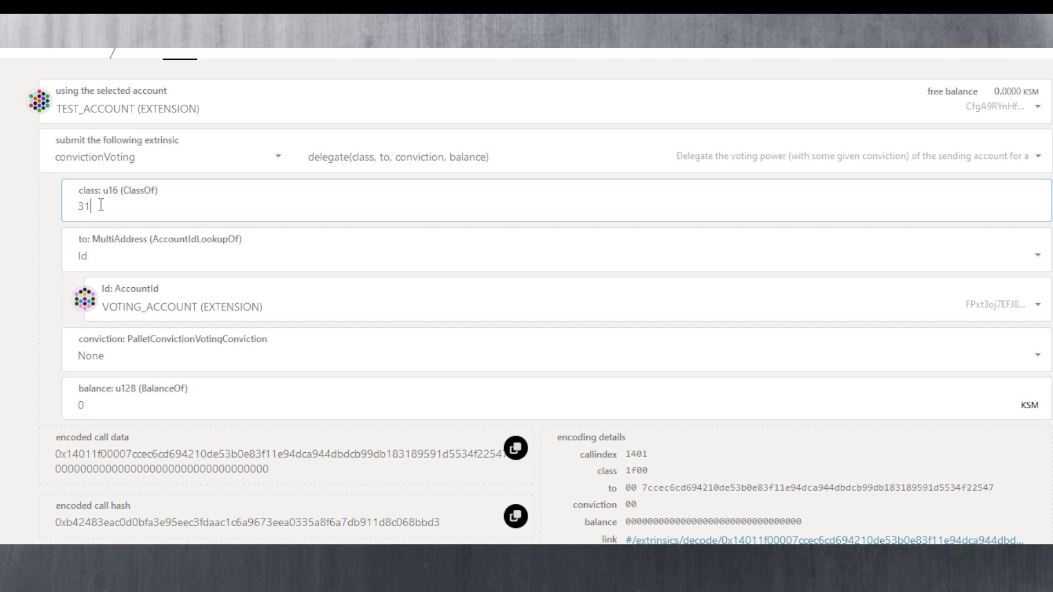
pyautogui.press('BackSpace')
pyautogui.write('2')
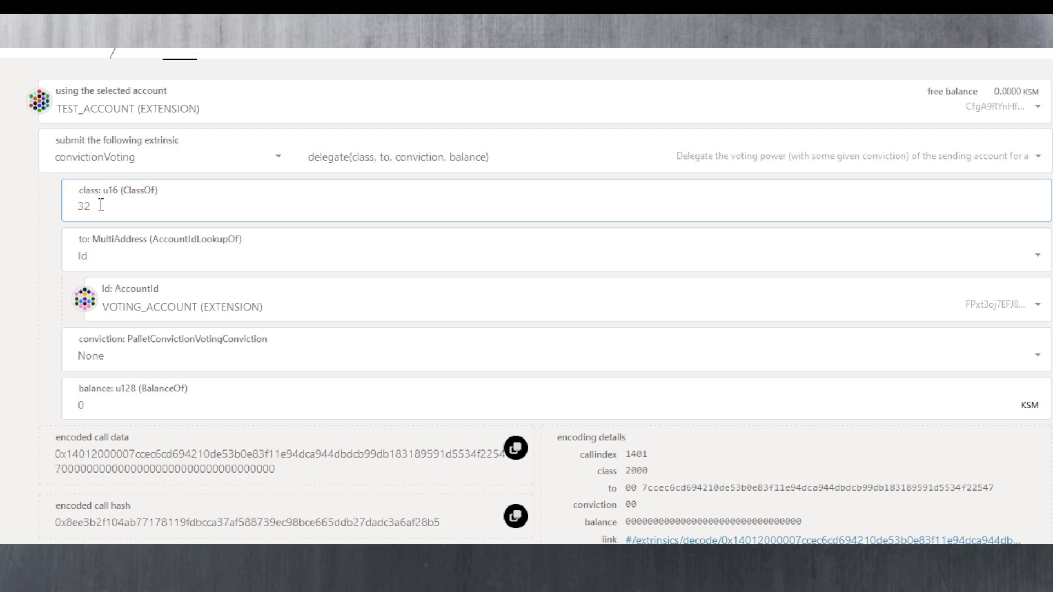
pyautogui.press('BackSpace')
pyautogui.write('3')
pyautogui.press('BackSpace')
pyautogui.write('4')
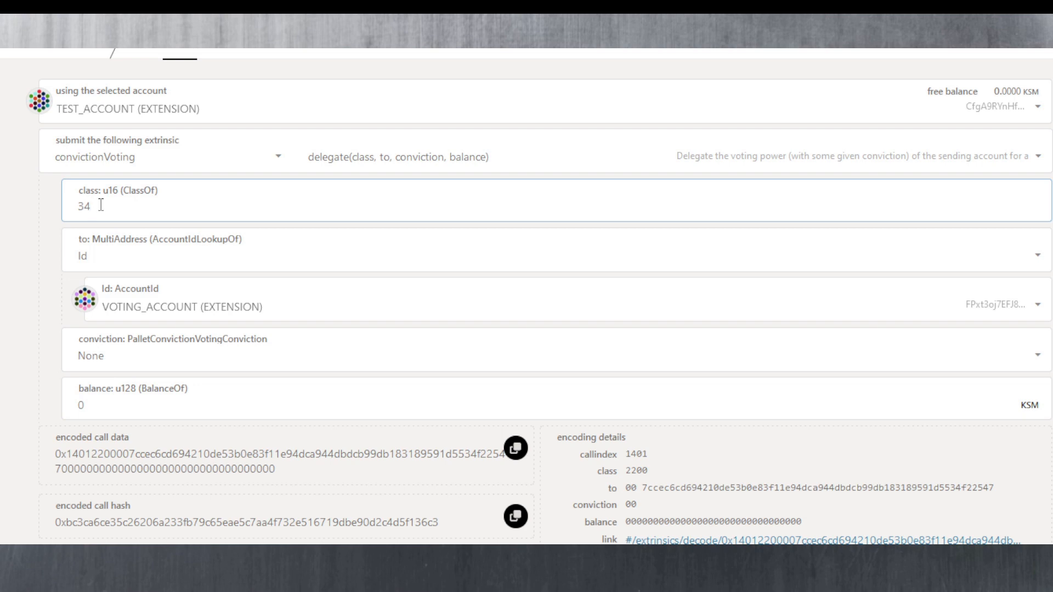
pyautogui.press('BackSpace')
pyautogui.press('BackSpace')
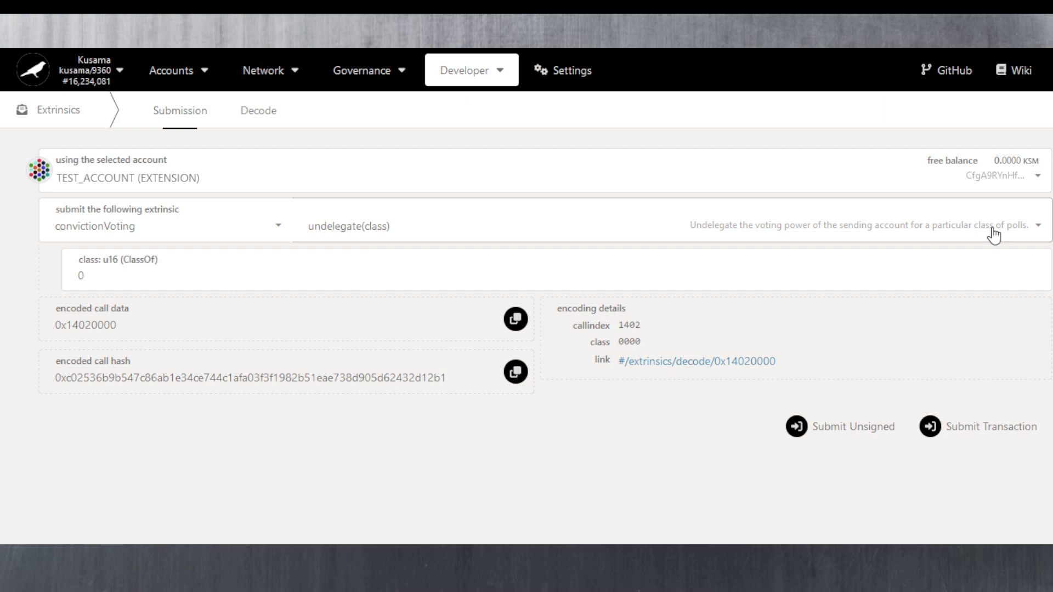
# Step: Run the undelegate call's class through 30 and 31, ending with 32
pyautogui.click(177, 270)
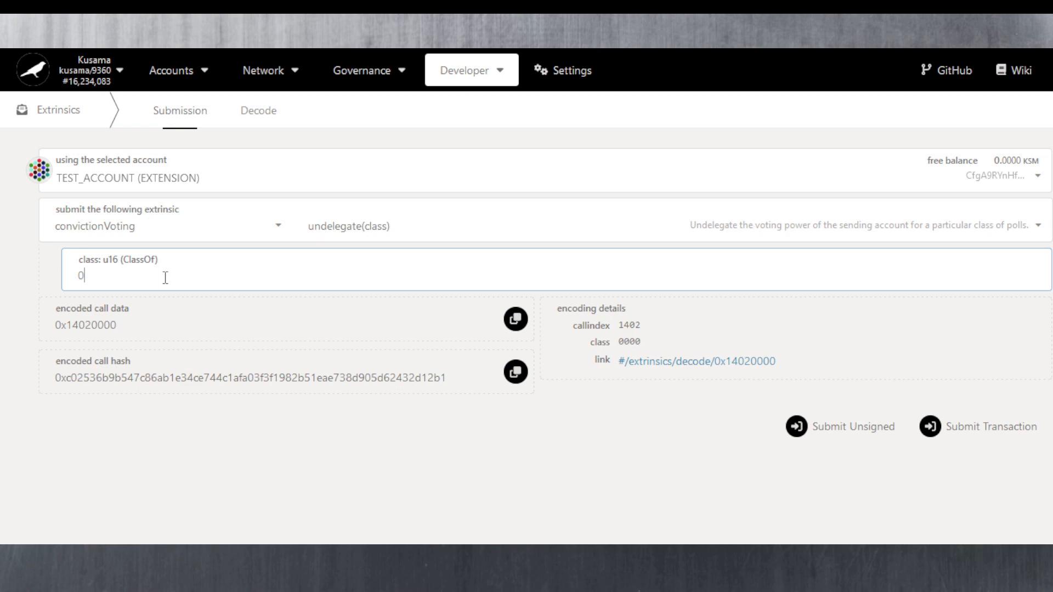
pyautogui.press('BackSpace')
pyautogui.write('30')
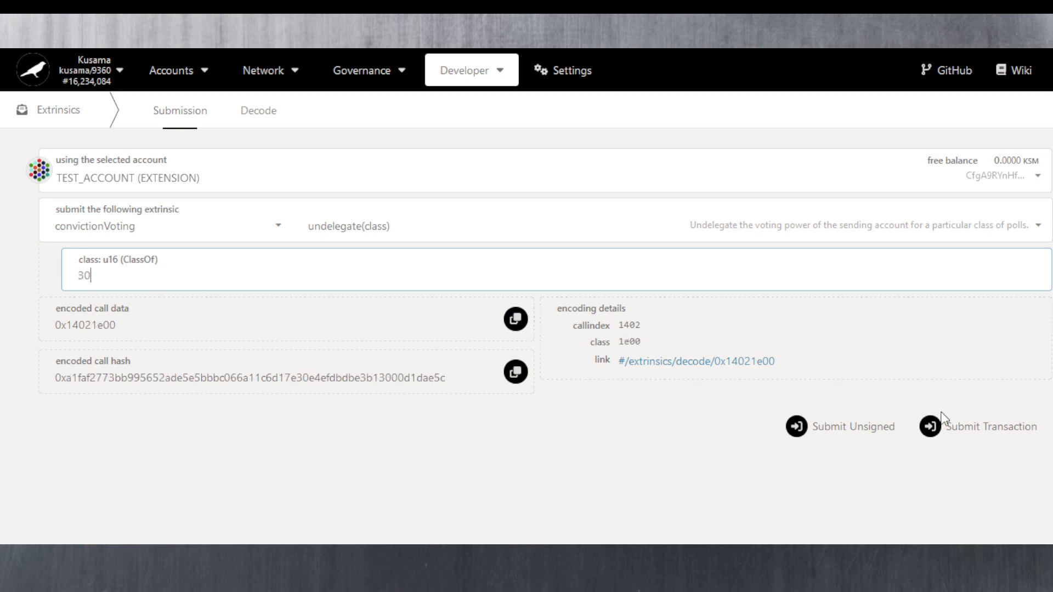
pyautogui.press('BackSpace')
pyautogui.write('1')
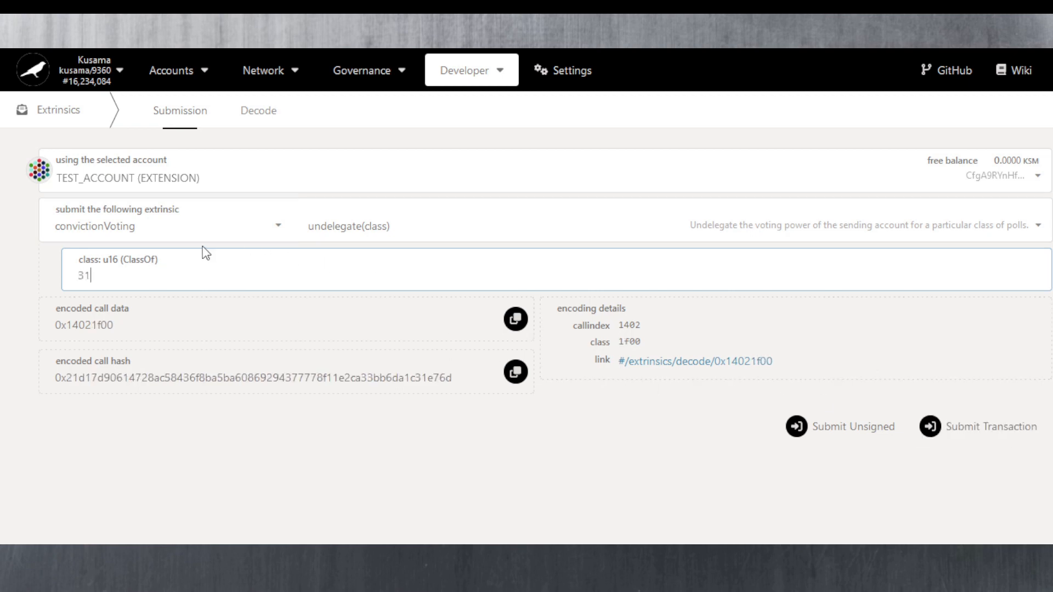
pyautogui.press('BackSpace')
pyautogui.write('2')
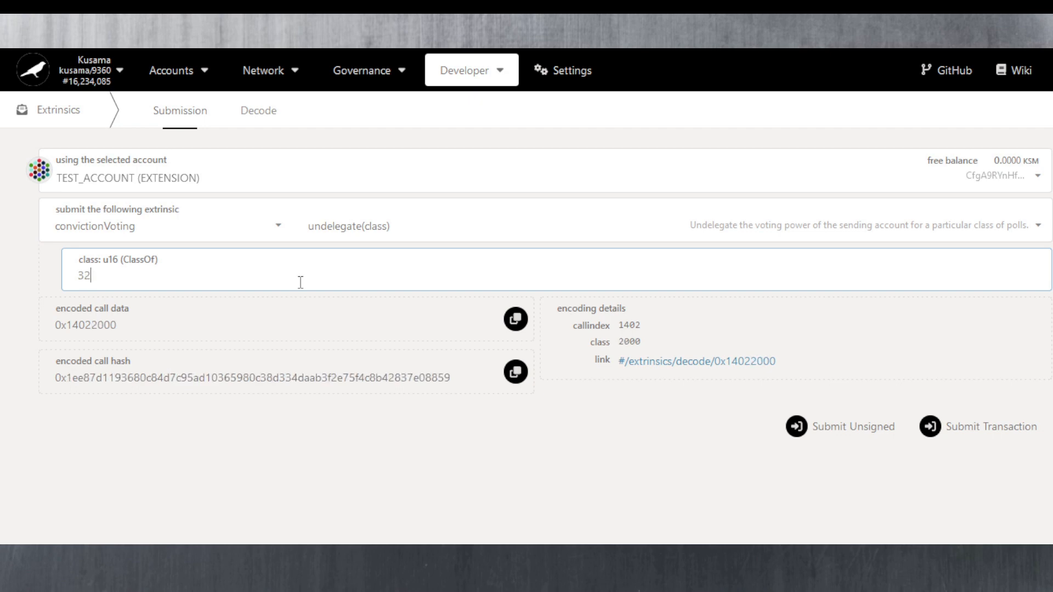